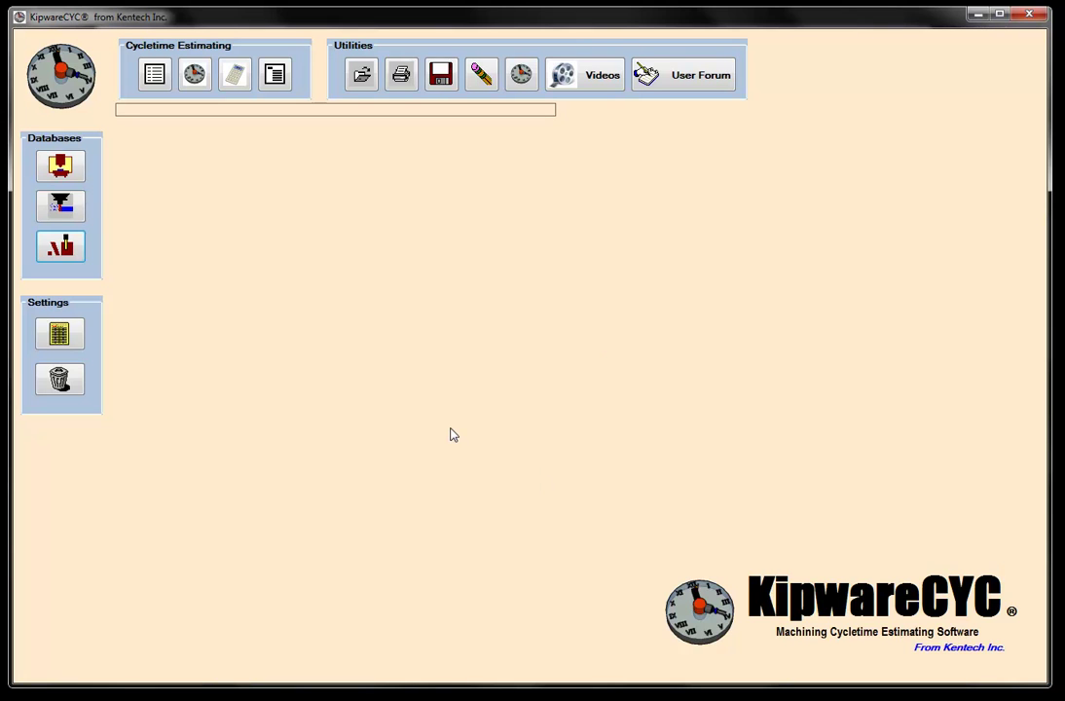
- Fill in the estimate specifics with the customer name, part Flange, print and part number A-1234, revision E, date 1/15/2015 and the estimator's name
{"action": "left_click", "coordinate": [154, 78]}
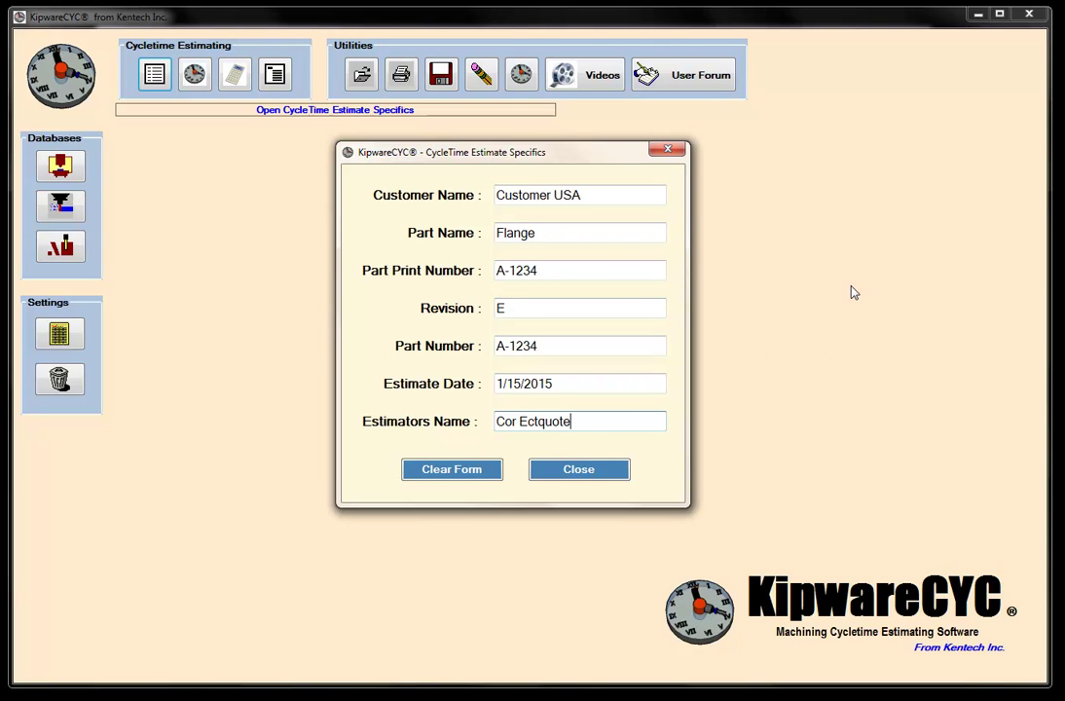
{"action": "left_click", "coordinate": [569, 471]}
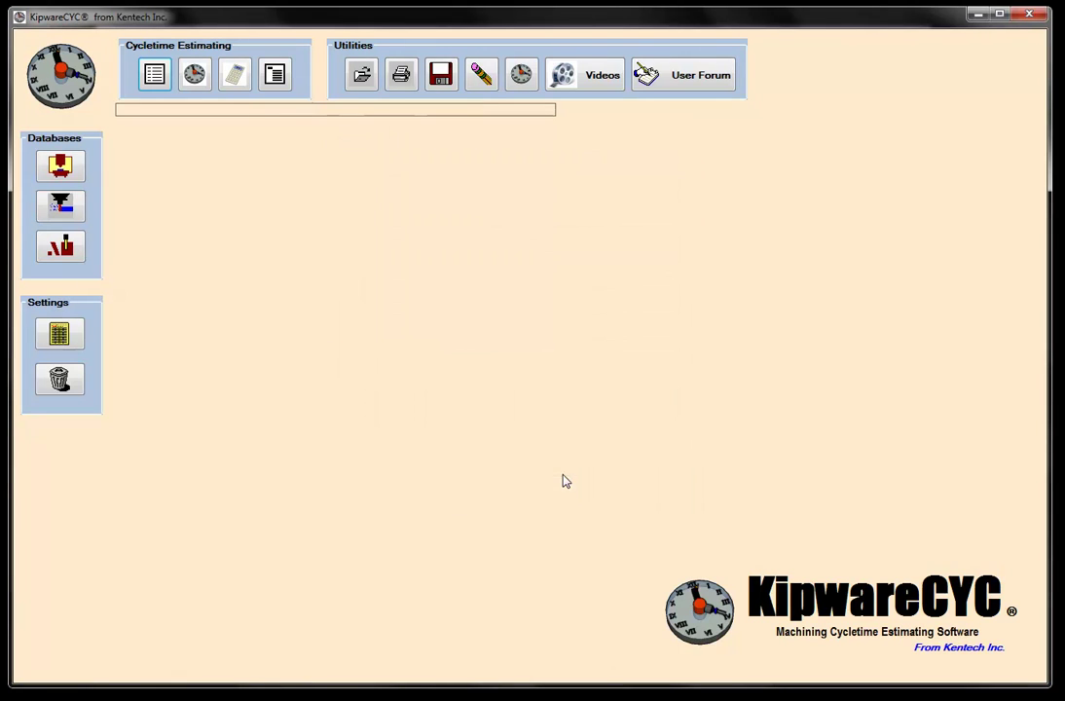
- Start the data for operation 1 with the machine Haas SL-10 and the material 6061 Aluminum
{"action": "left_click", "coordinate": [197, 76]}
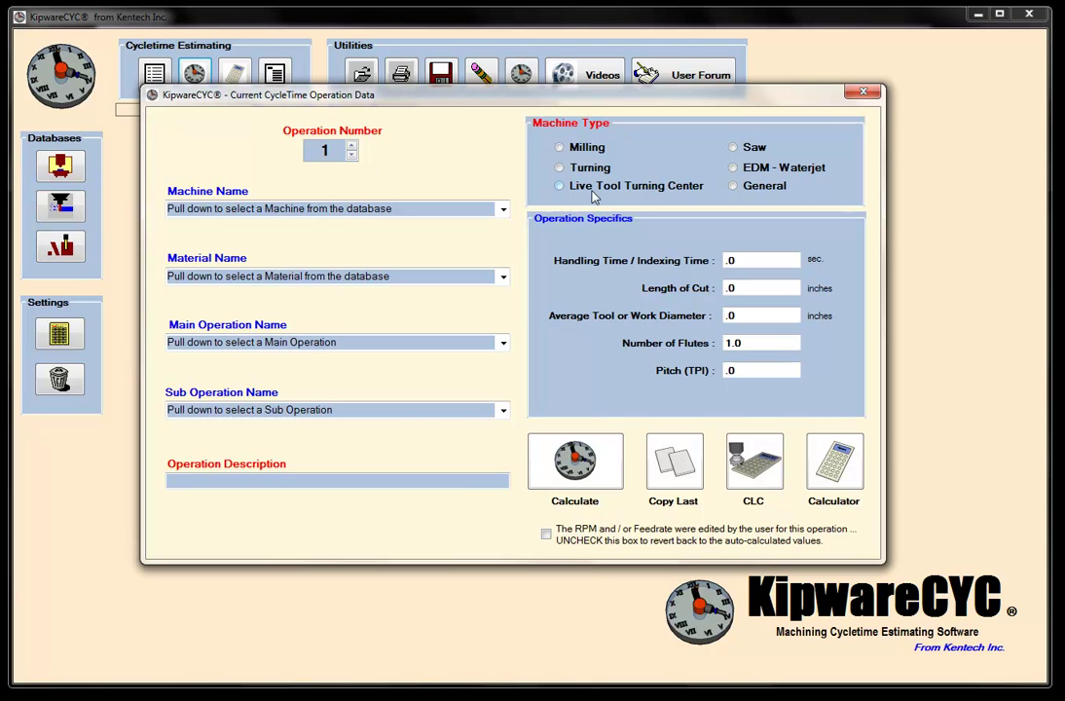
{"action": "left_click", "coordinate": [505, 215]}
{"action": "left_click", "coordinate": [505, 215]}
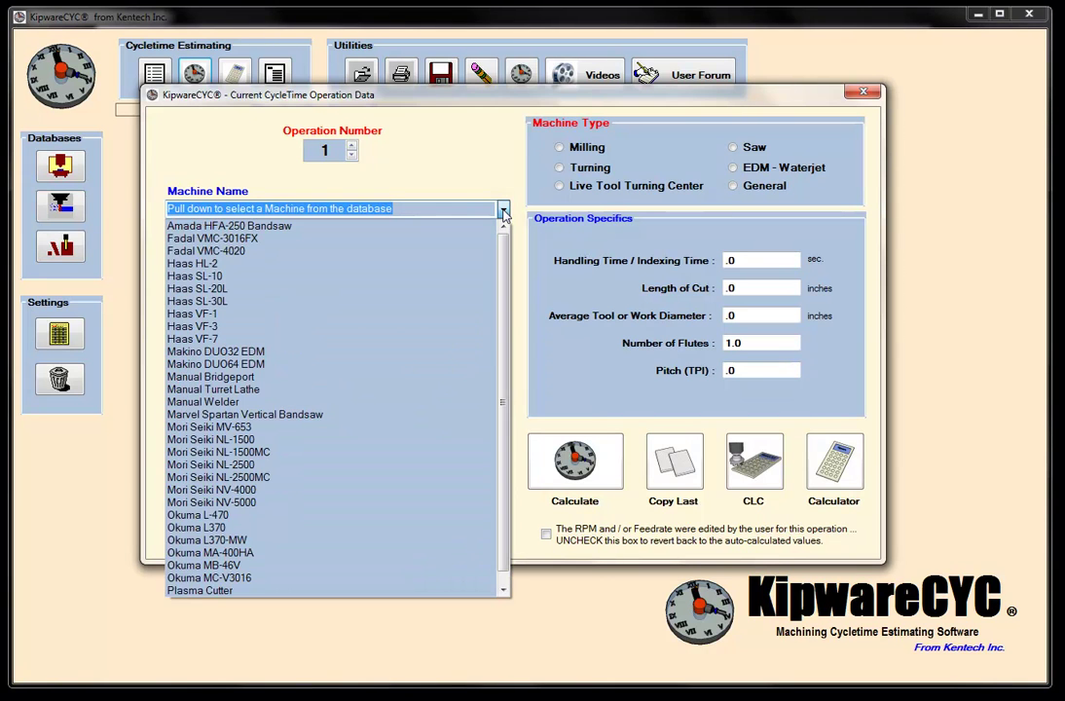
{"action": "left_click", "coordinate": [214, 277]}
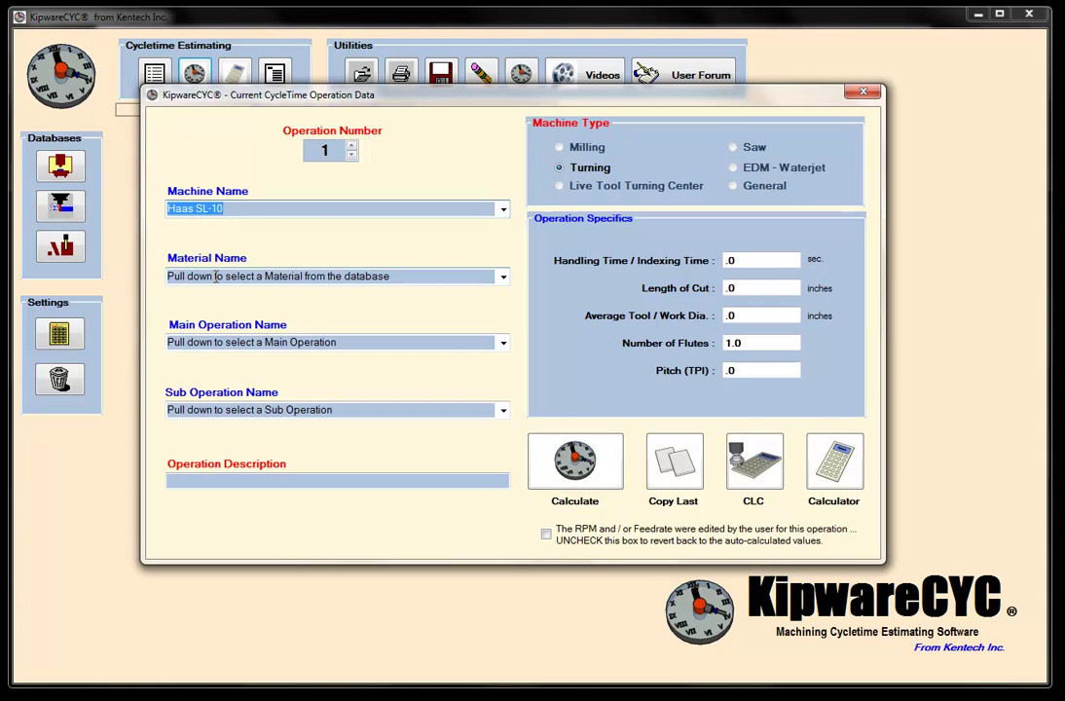
{"action": "left_click", "coordinate": [503, 277]}
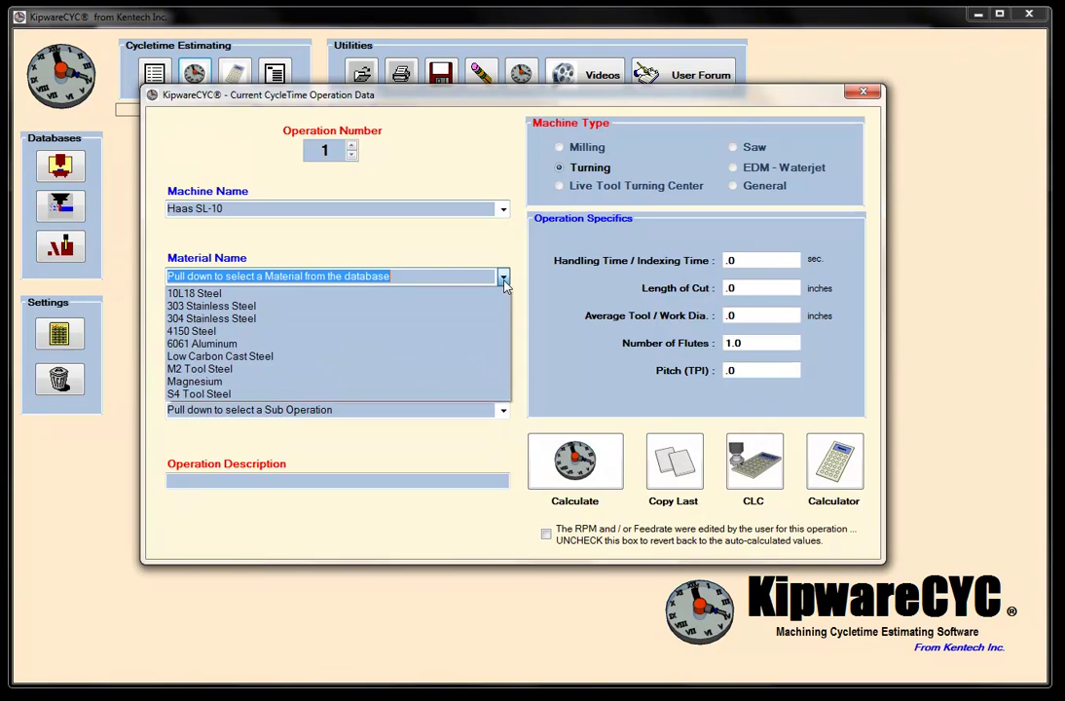
{"action": "left_click", "coordinate": [214, 344]}
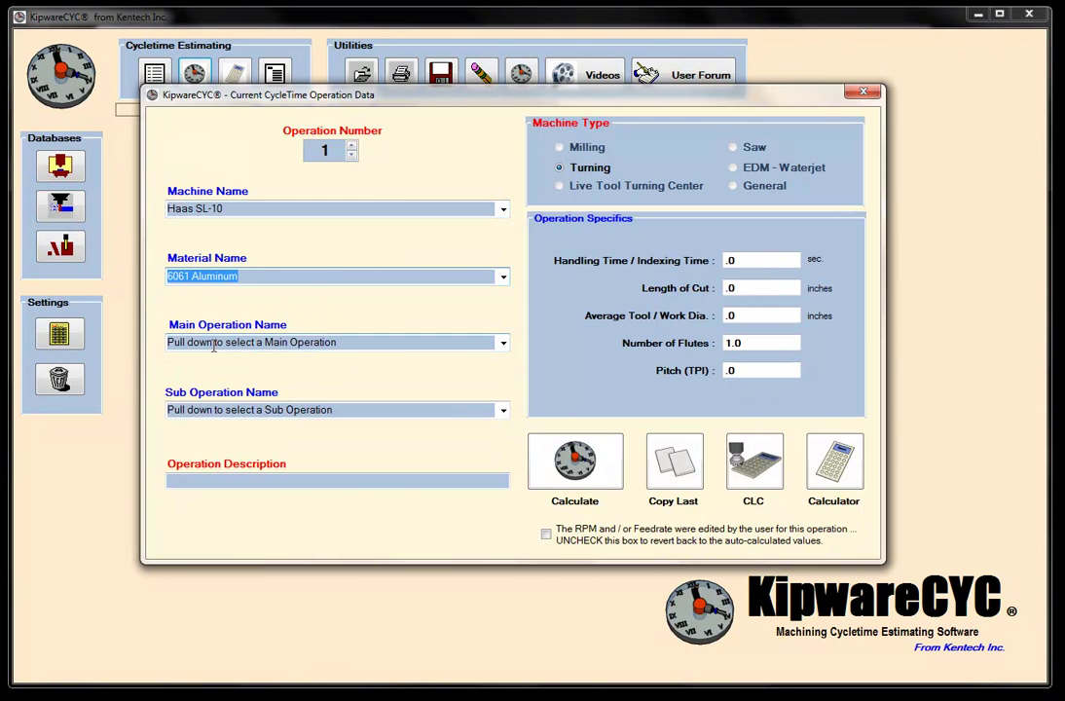
- Set operation 1's main operation to Rough Turning and its sub operation to Carbide
{"action": "left_click", "coordinate": [504, 343]}
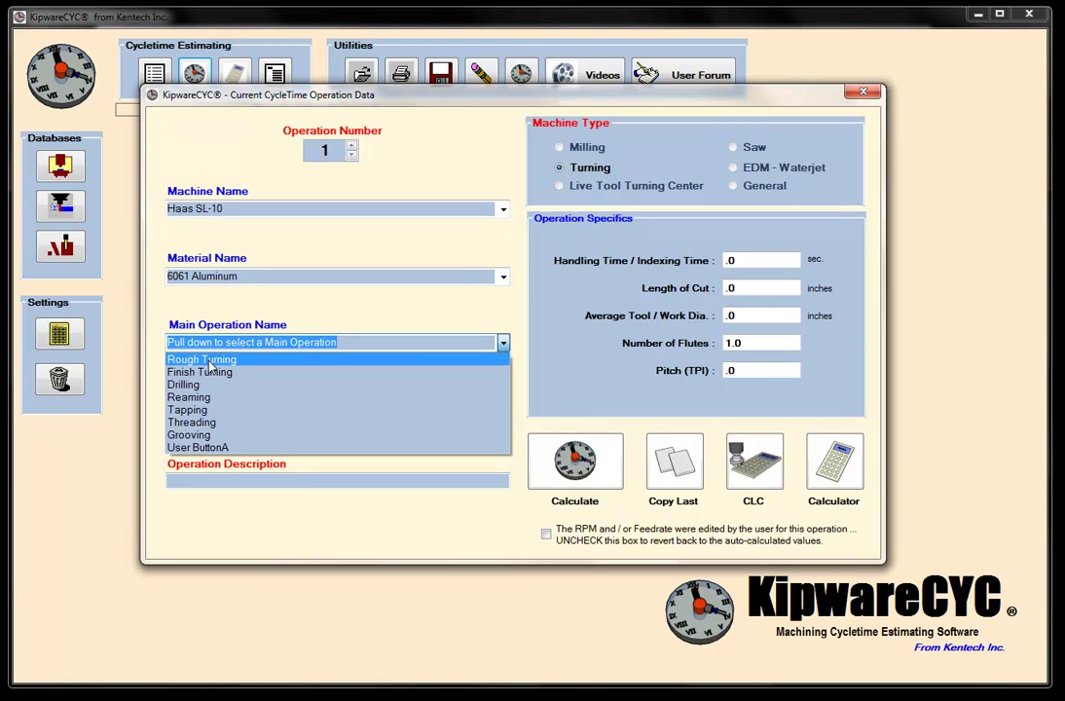
{"action": "left_click", "coordinate": [206, 360]}
{"action": "left_click", "coordinate": [504, 410]}
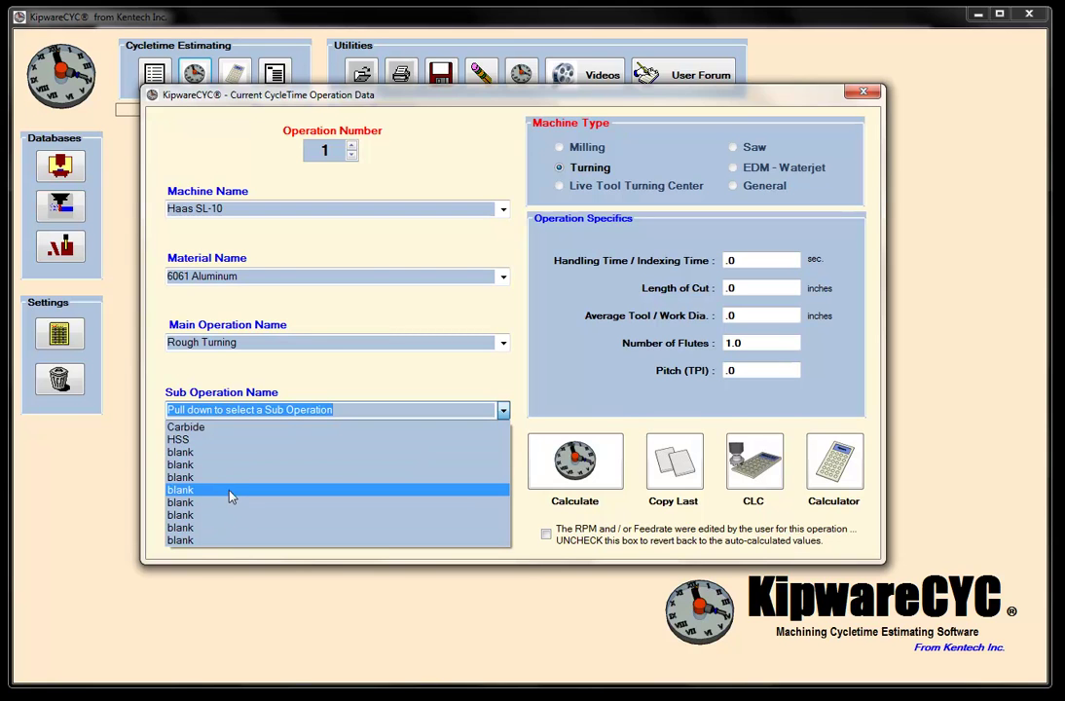
{"action": "left_click", "coordinate": [208, 429]}
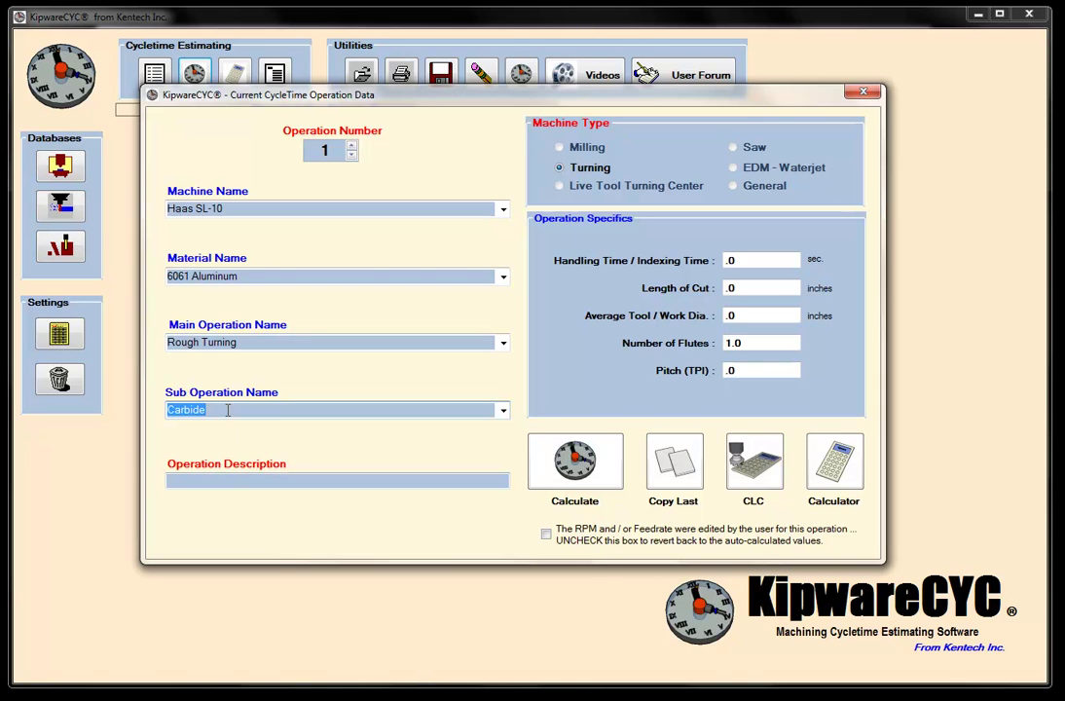
- Describe operation 1 as "Rough turn (2) OD diameters" and set its handling and indexing time to 20.0 seconds
{"action": "left_click", "coordinate": [221, 482]}
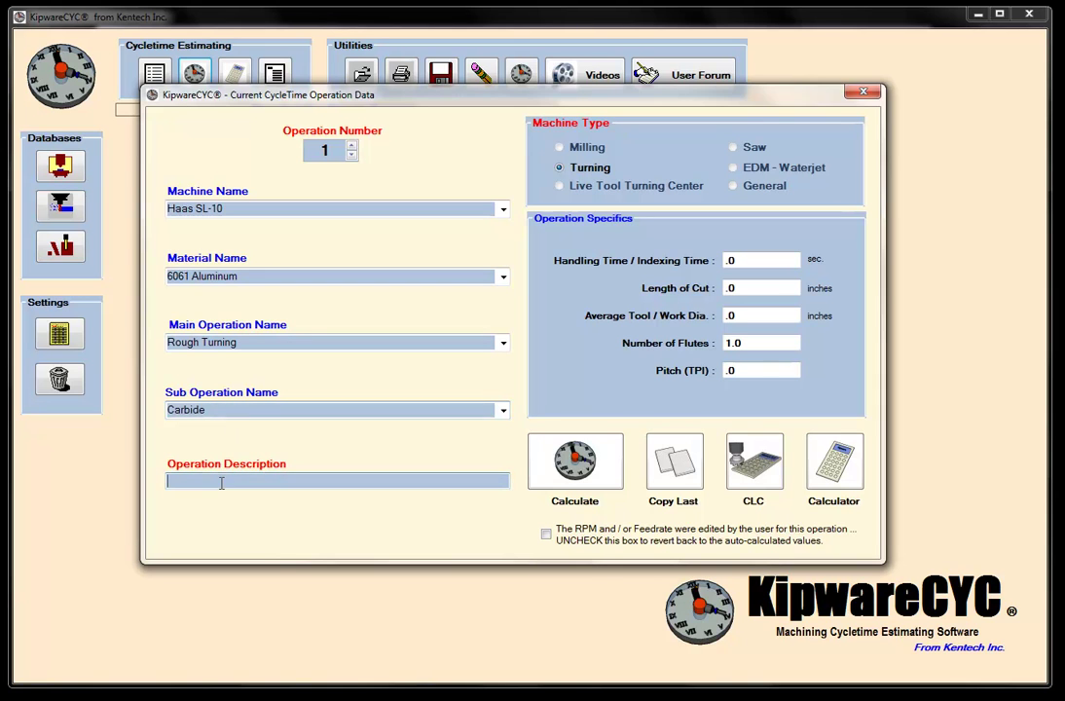
{"action": "type", "text": "R"}
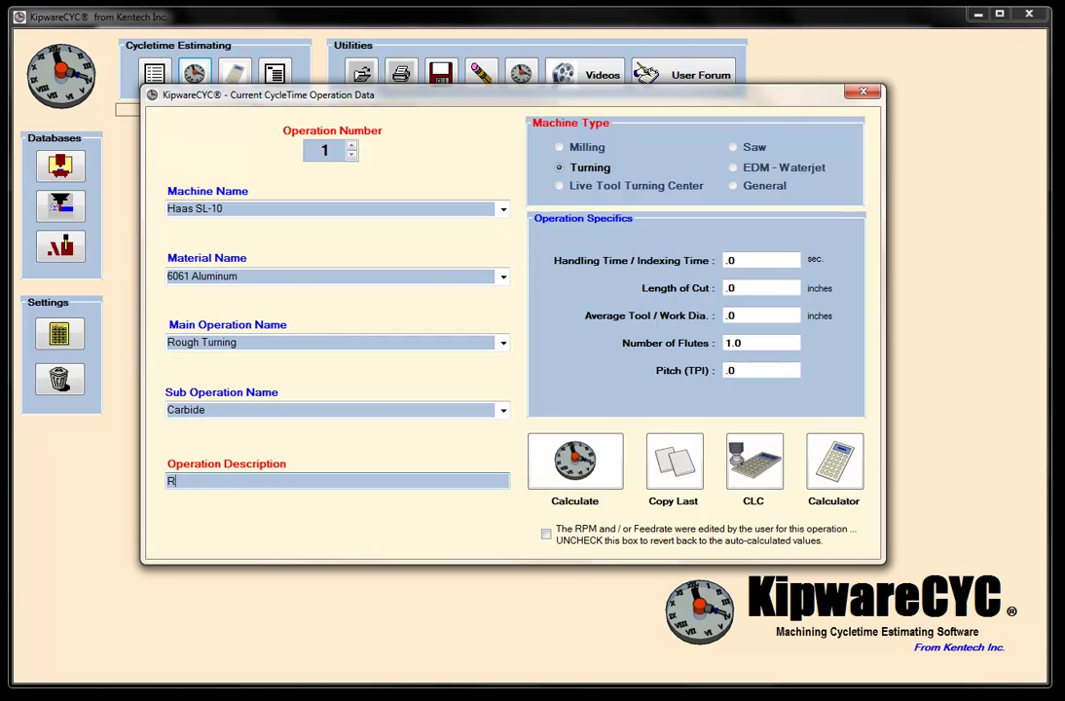
{"action": "type", "text": "ough turn (2) OD diameters"}
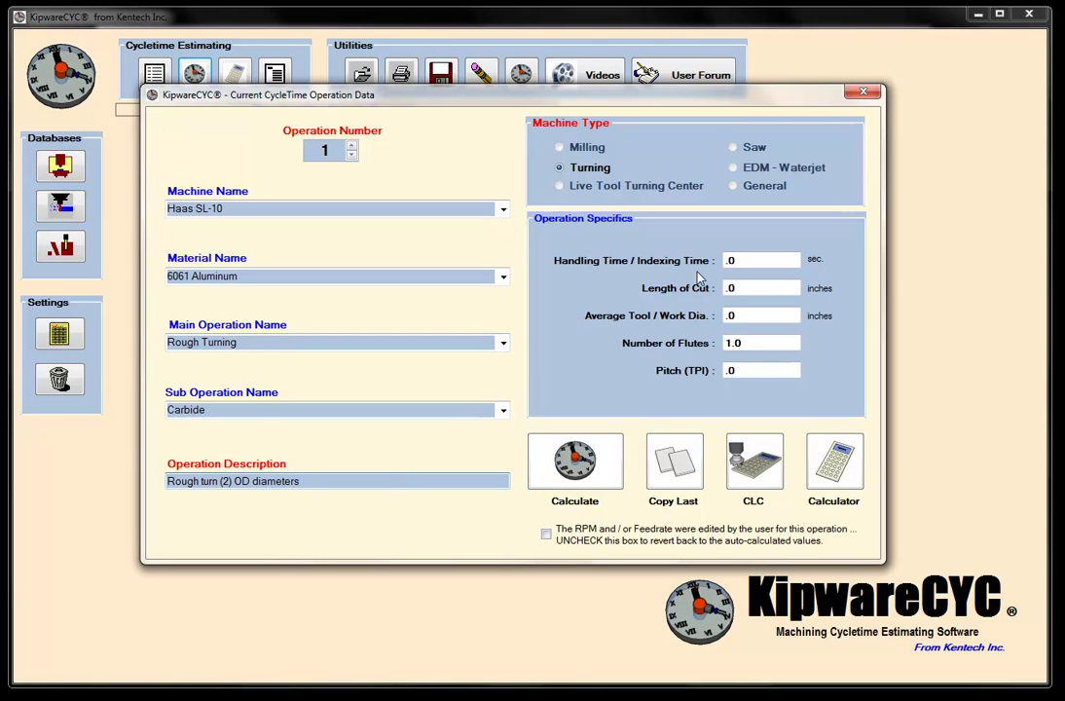
{"action": "left_click", "coordinate": [755, 261]}
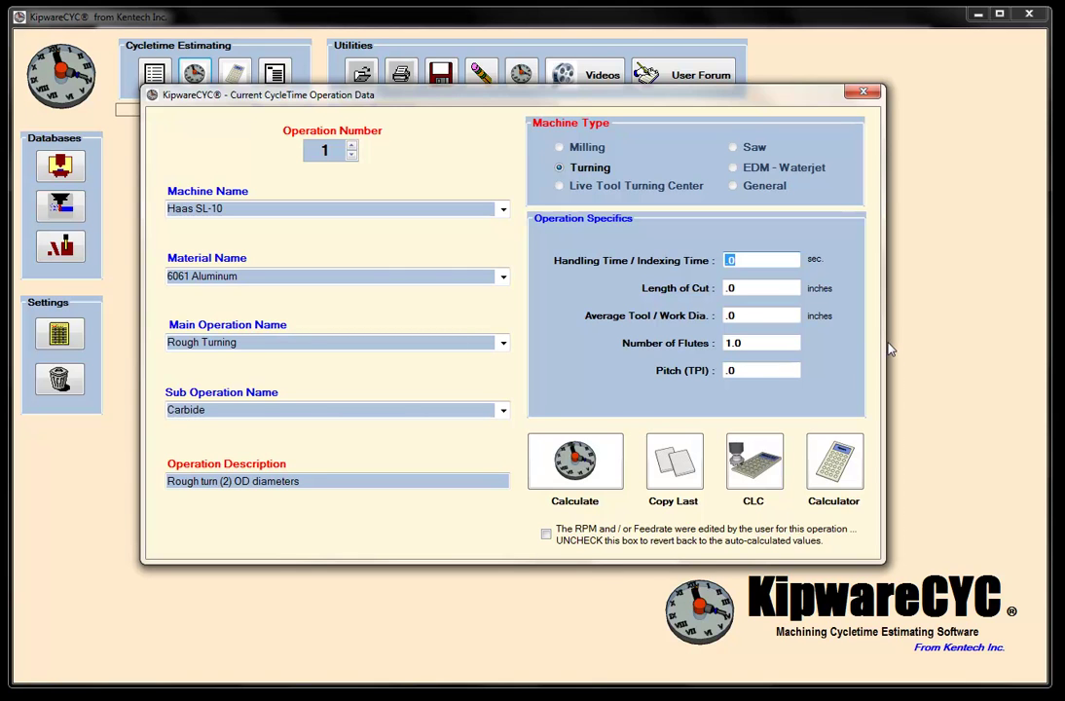
{"action": "type", "text": "20.0"}
{"action": "key", "text": "Tab"}
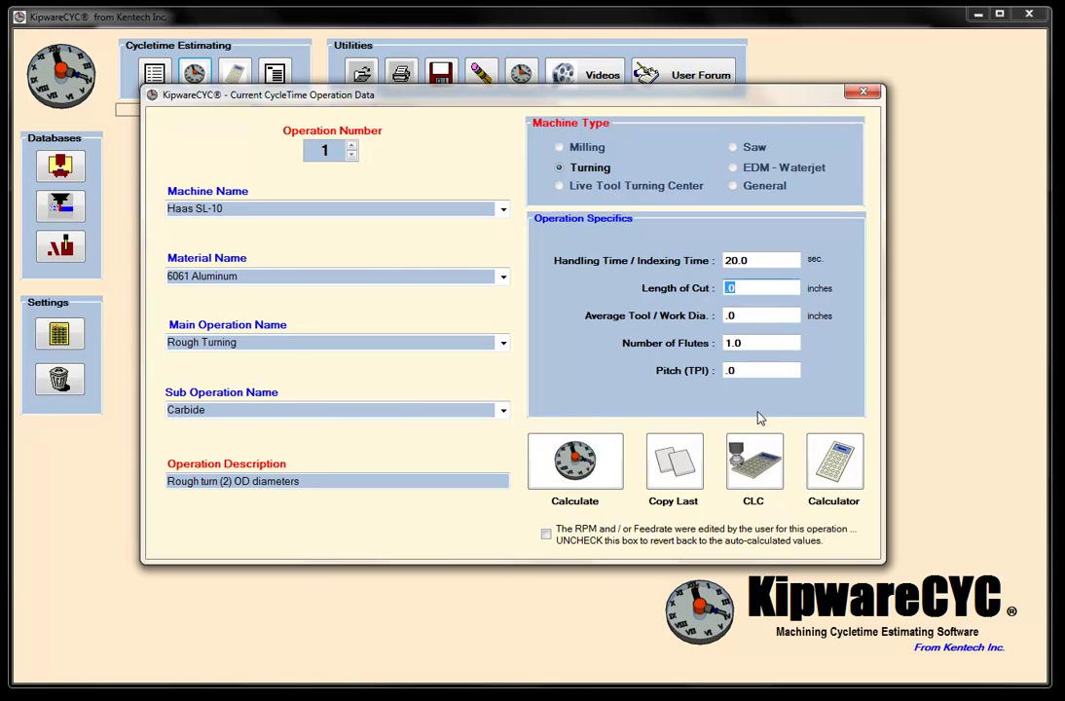
- Start an O.D. turning calculation for two diameters in the Cut Length Calculator
{"action": "left_click", "coordinate": [761, 472]}
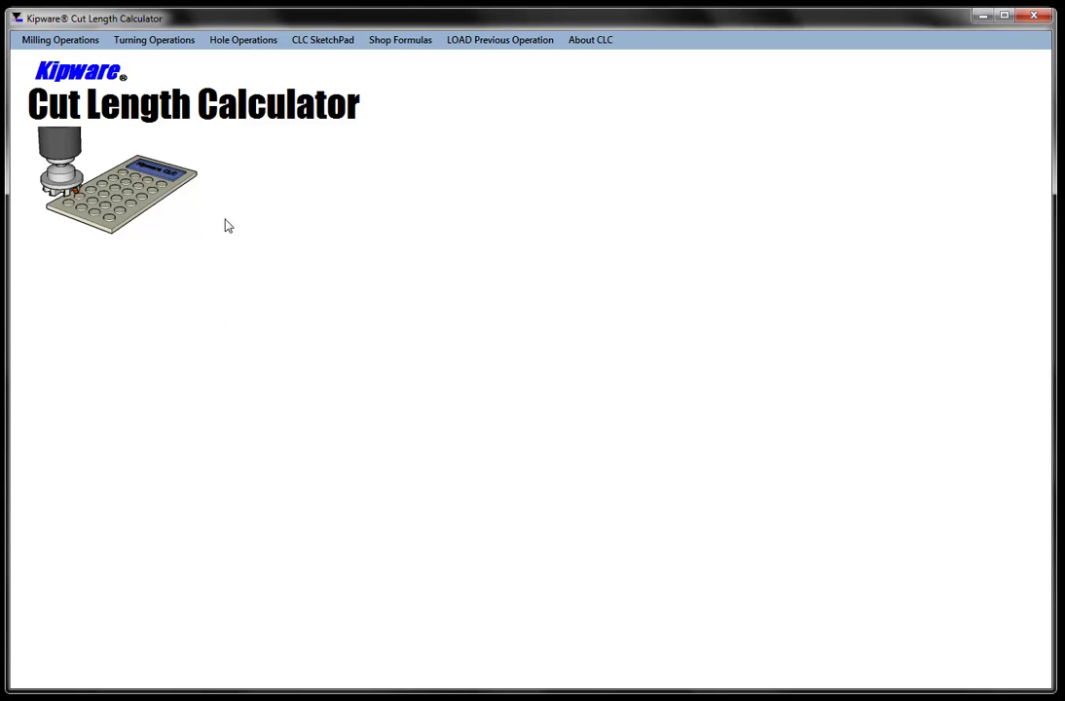
{"action": "left_click", "coordinate": [139, 46]}
{"action": "left_click", "coordinate": [146, 74]}
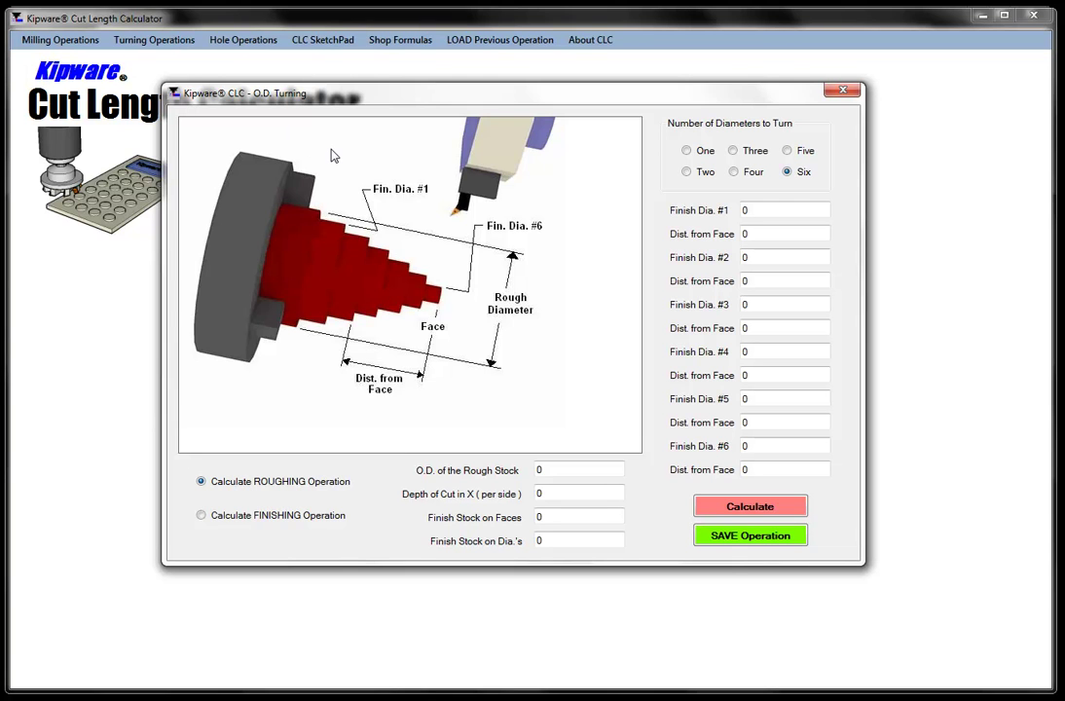
{"action": "left_click", "coordinate": [690, 178]}
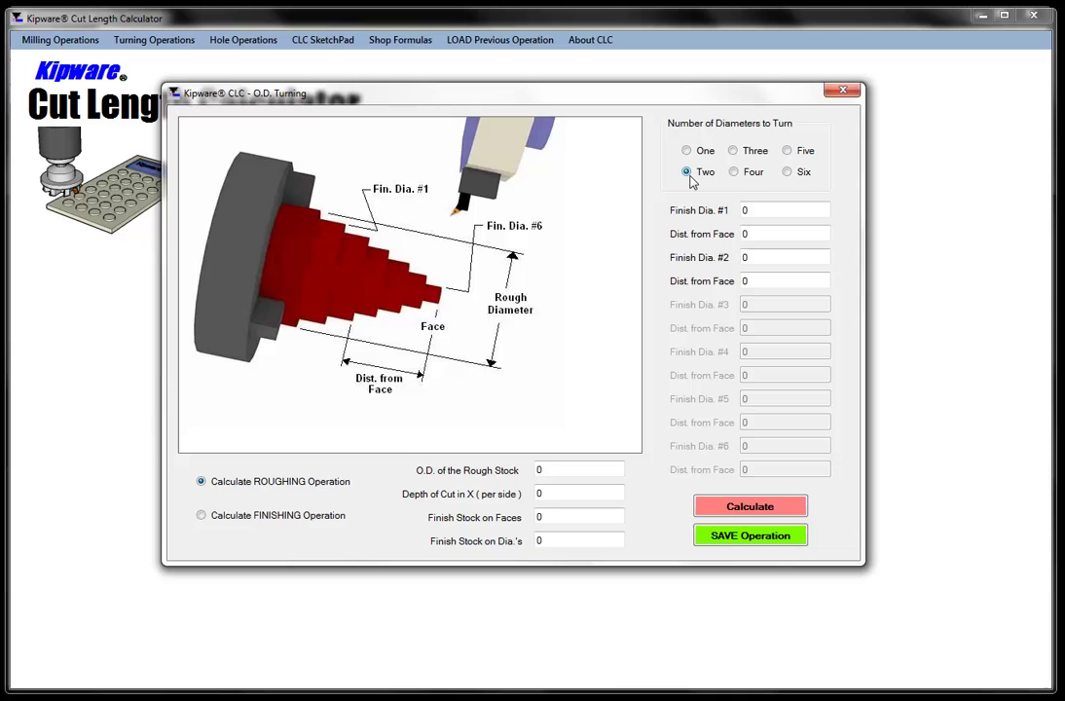
- Enter finish diameter #1 as 4.00 at 2.750 from the face and diameter #2 as 2.750 at 2.125 from the face
{"action": "left_click", "coordinate": [768, 212]}
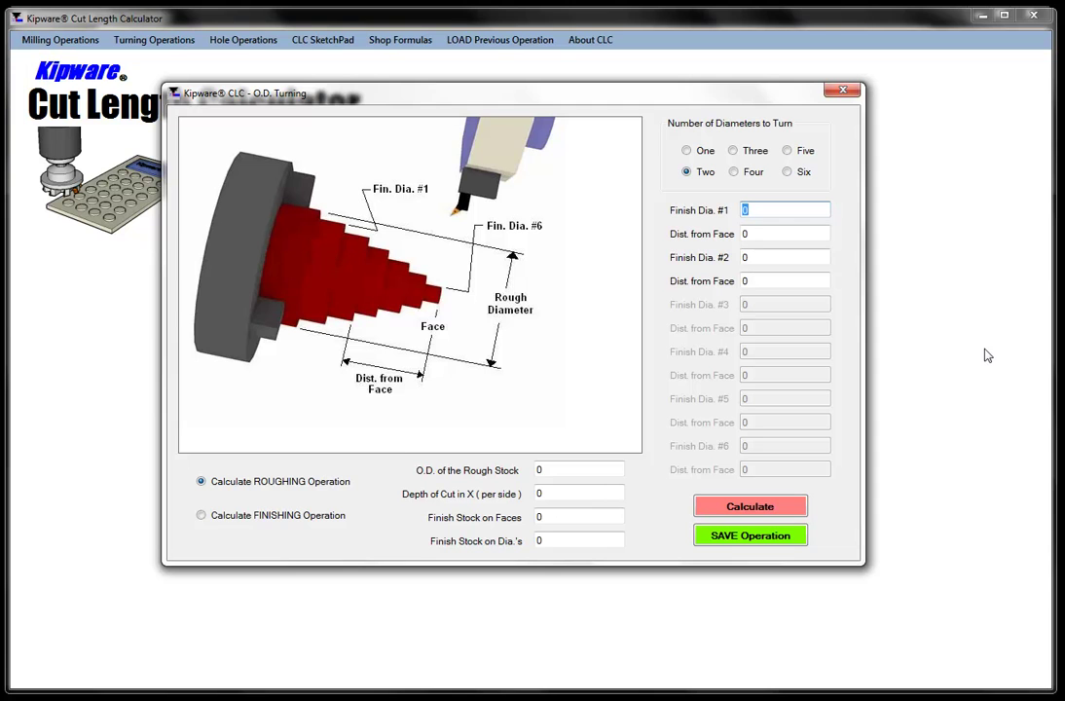
{"action": "type", "text": "4.00"}
{"action": "key", "text": "Tab"}
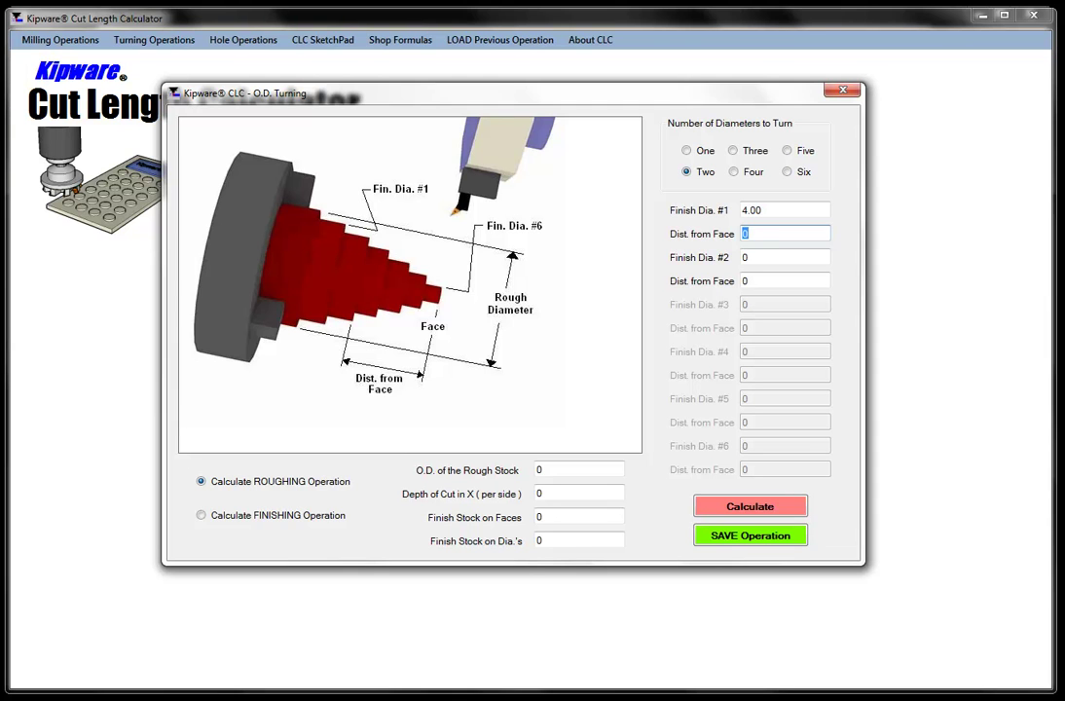
{"action": "type", "text": "2.750"}
{"action": "key", "text": "Tab"}
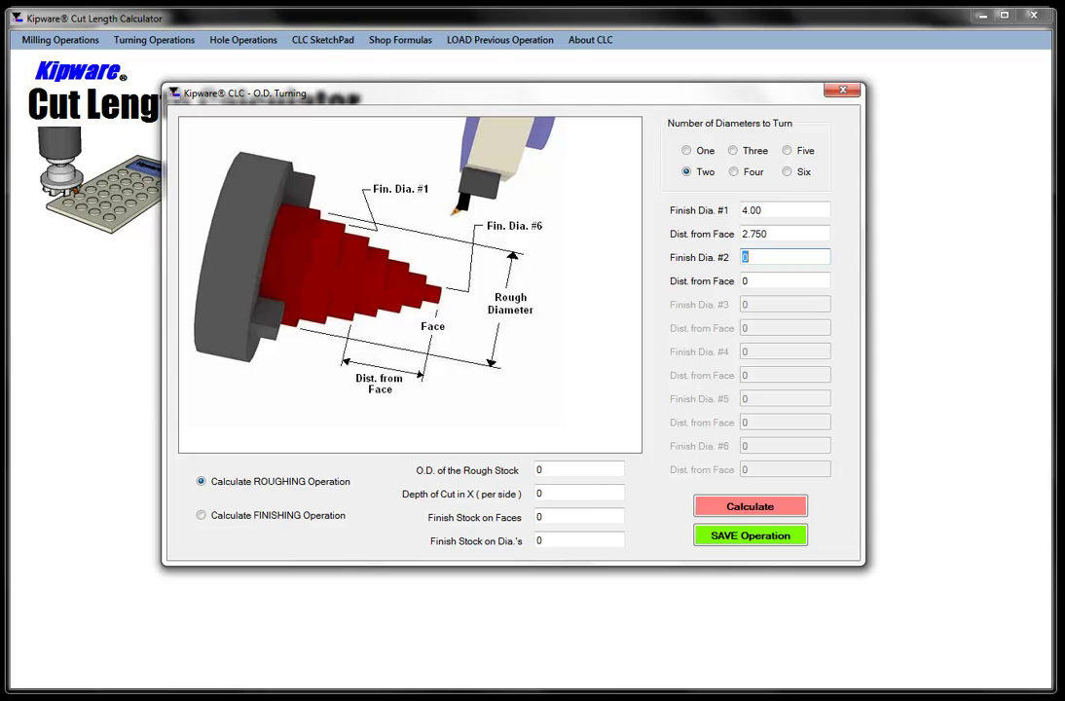
{"action": "type", "text": "2.750"}
{"action": "key", "text": "Tab"}
{"action": "type", "text": "2.125"}
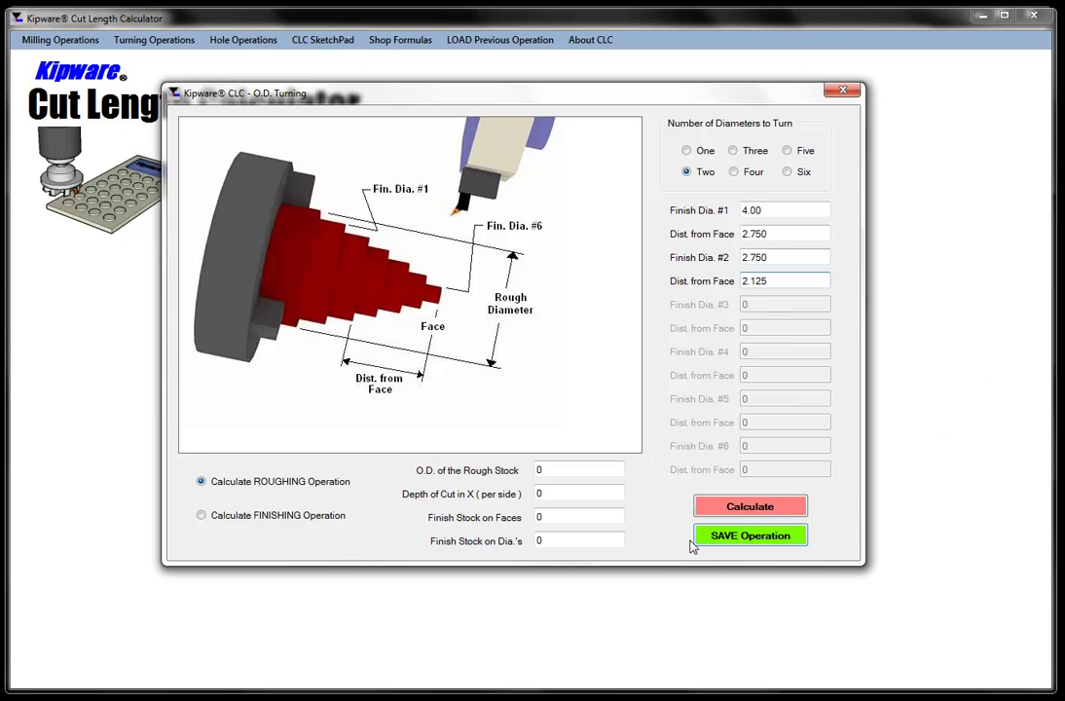
- Enter rough stock O.D. 5.0, depth of cut .075 and finish stock .010 on faces and diameters; correct diameter #2's face distance to 1.125
{"action": "left_click", "coordinate": [558, 468]}
{"action": "double_click", "coordinate": [558, 468]}
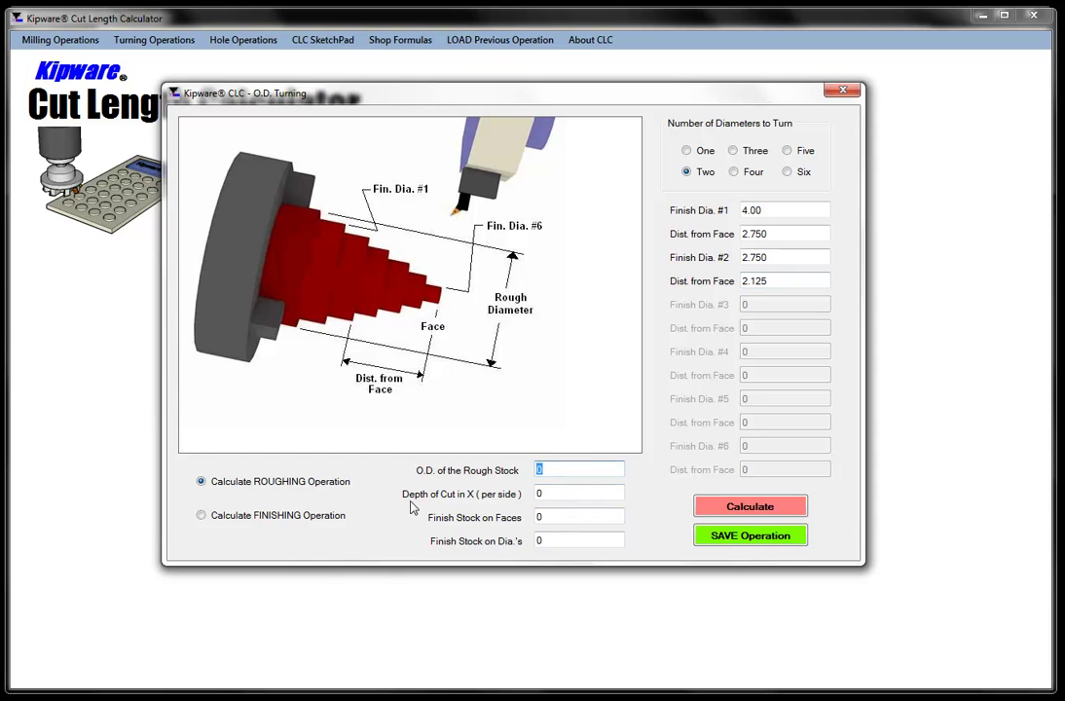
{"action": "type", "text": "5.0"}
{"action": "key", "text": "Tab"}
{"action": "key", "text": "BackSpace"}
{"action": "type", "text": ".075"}
{"action": "key", "text": "Tab"}
{"action": "type", "text": ".010"}
{"action": "key", "text": "Tab"}
{"action": "type", "text": ".010"}
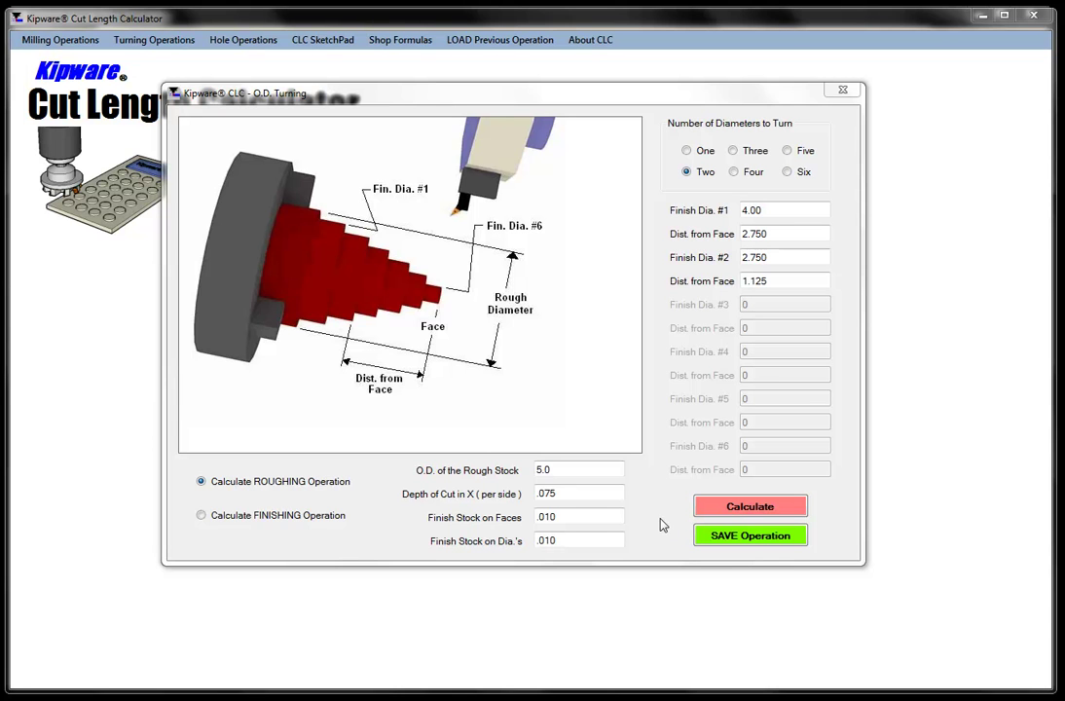
- Save the roughing calculation in the CLC_Operations folder as Rough_Turn
{"action": "left_click", "coordinate": [728, 538]}
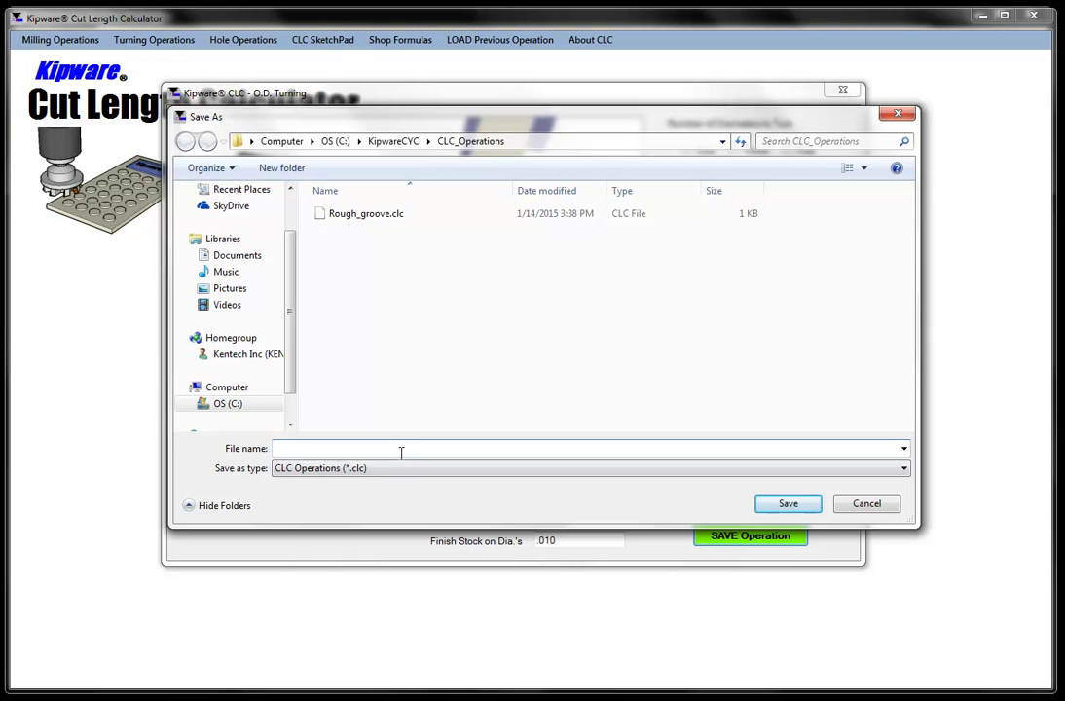
{"action": "type", "text": "Rough"}
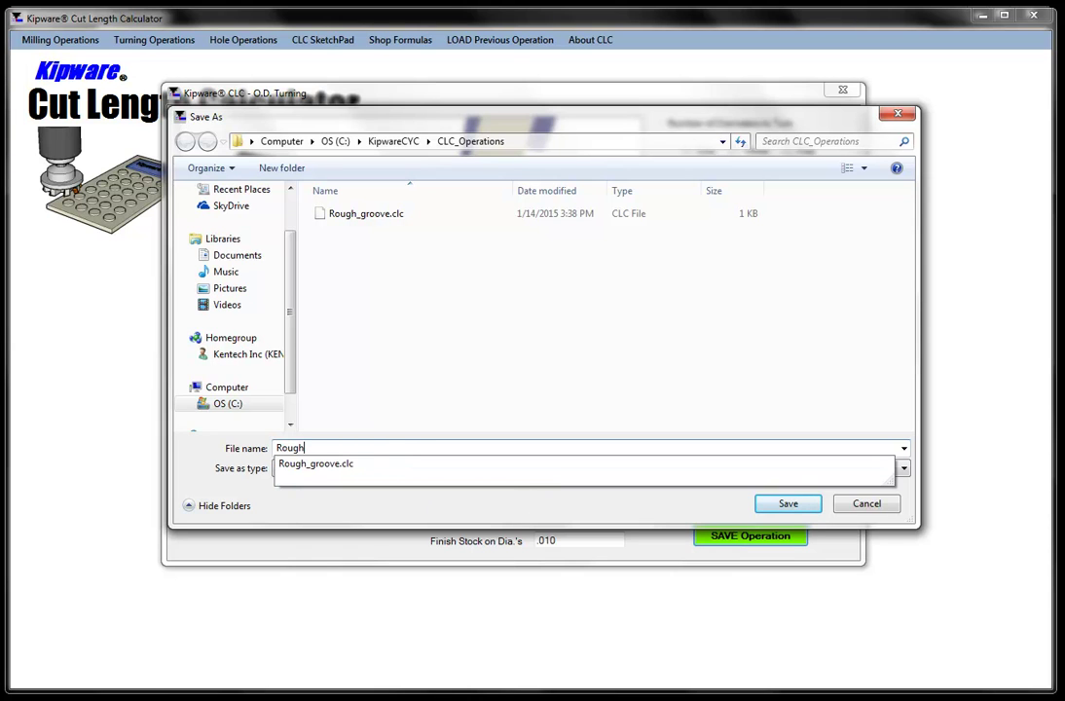
{"action": "type", "text": "_Turn"}
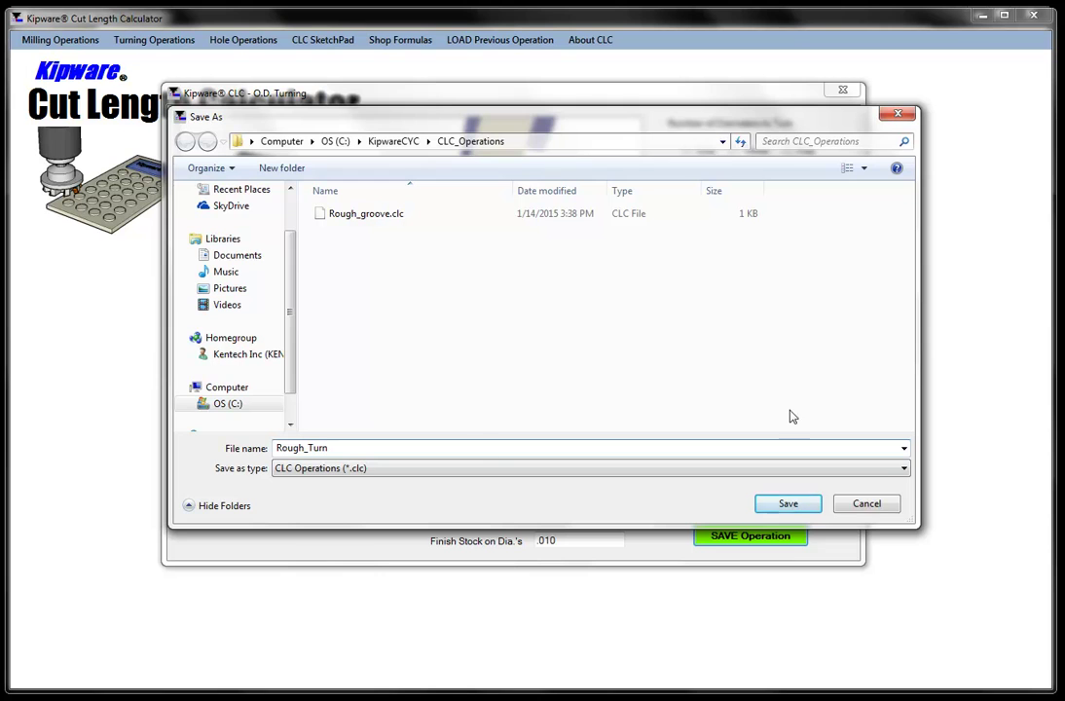
{"action": "left_click", "coordinate": [807, 505]}
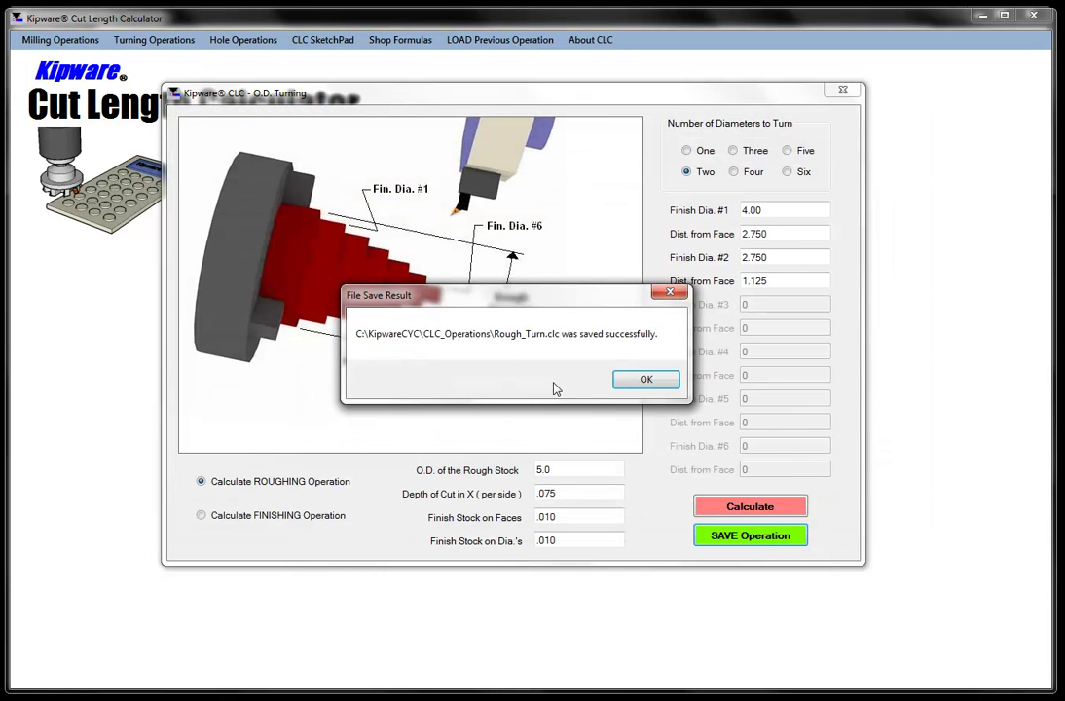
{"action": "left_click", "coordinate": [642, 379]}
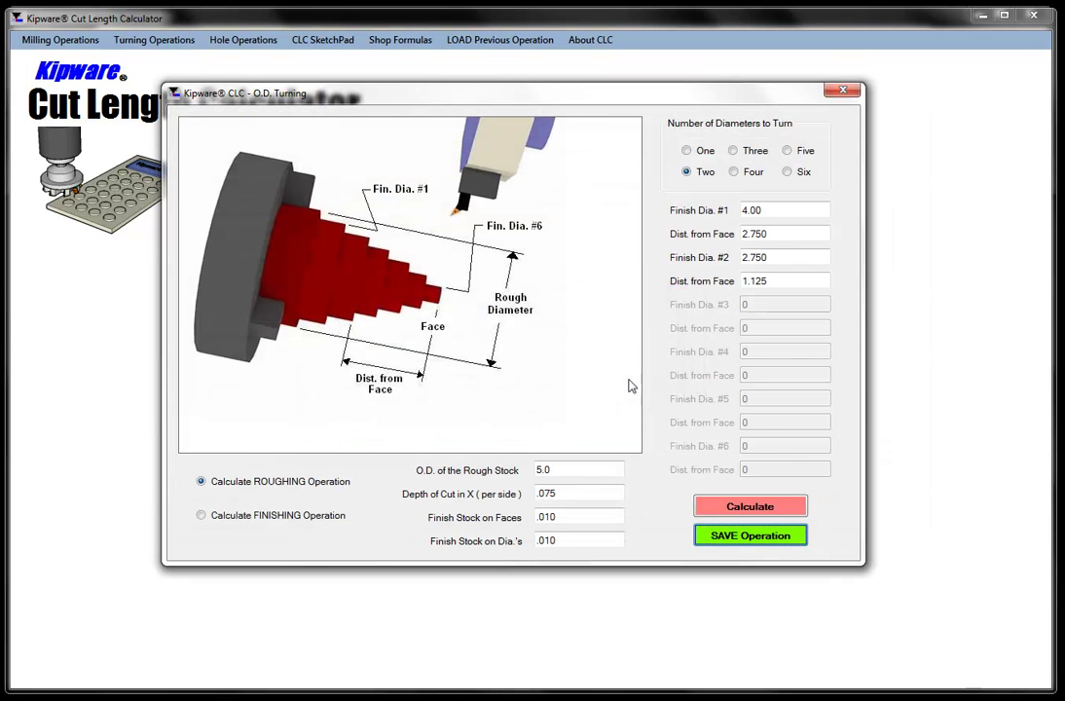
- Calculate the total length of cut, copy it to the clipboard and close the Cut Length Calculator
{"action": "left_click", "coordinate": [760, 509]}
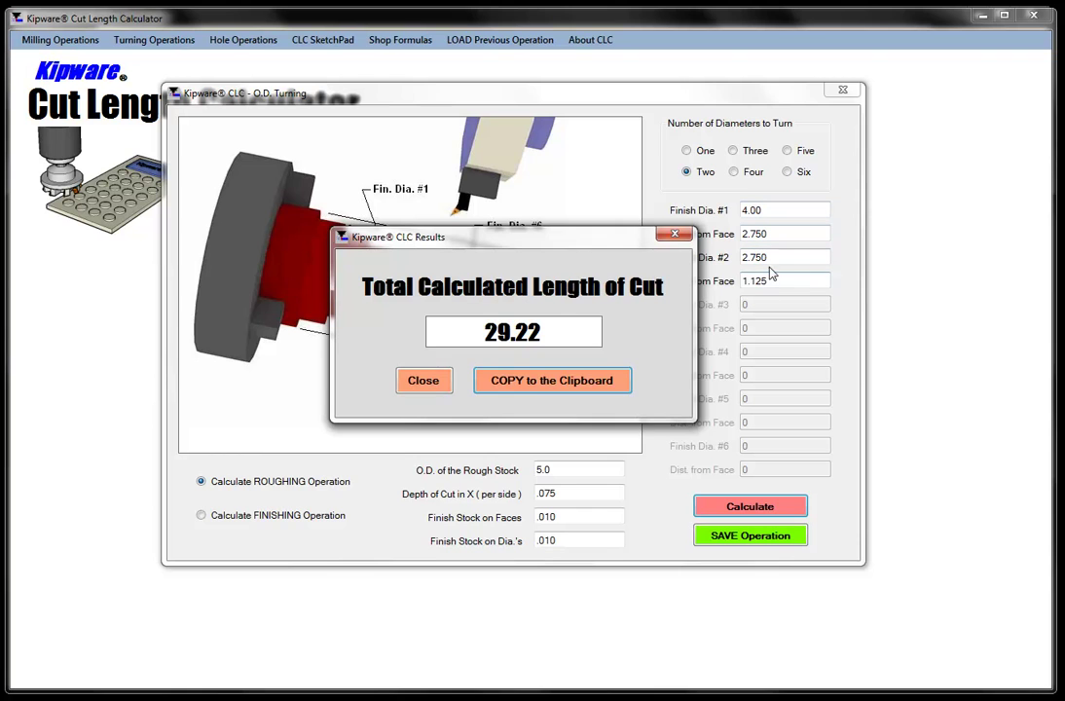
{"action": "left_click", "coordinate": [533, 387]}
{"action": "left_click", "coordinate": [844, 92]}
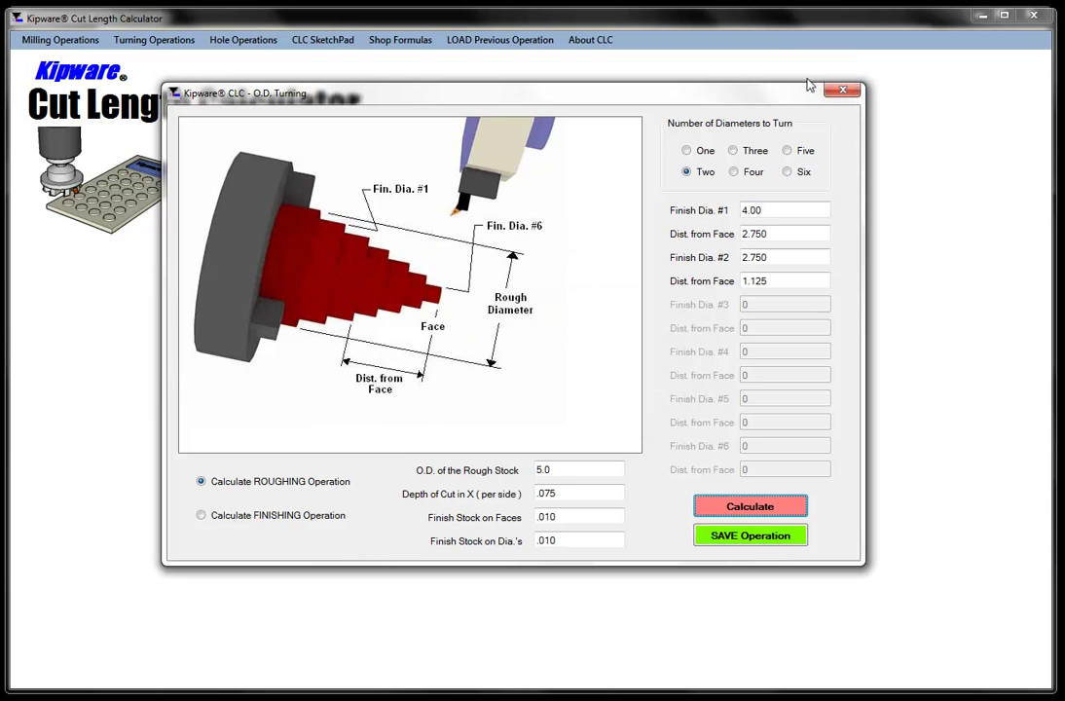
{"action": "left_click", "coordinate": [837, 91]}
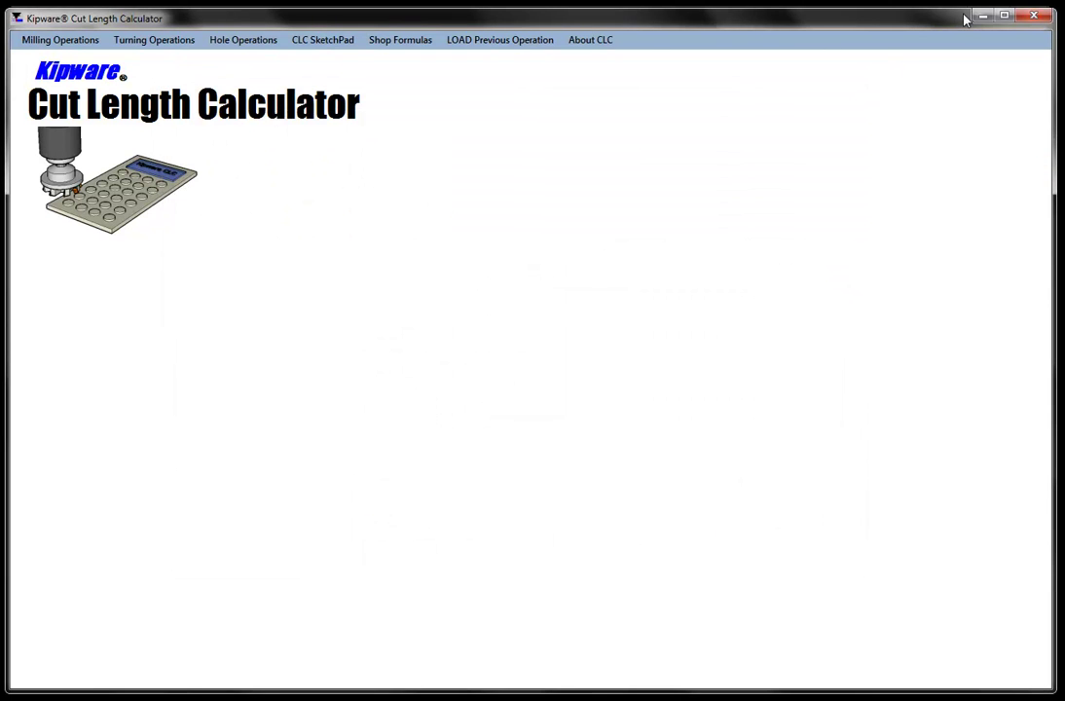
{"action": "left_click", "coordinate": [1034, 16]}
- Paste the copied 29.22 inches as the length of cut, set the average work diameter to 3.0 inches and calculate operation 1
{"action": "left_click", "coordinate": [764, 288]}
{"action": "left_click_drag", "start_coordinate": [763, 288], "coordinate": [668, 297]}
{"action": "key", "text": "ctrl+v"}
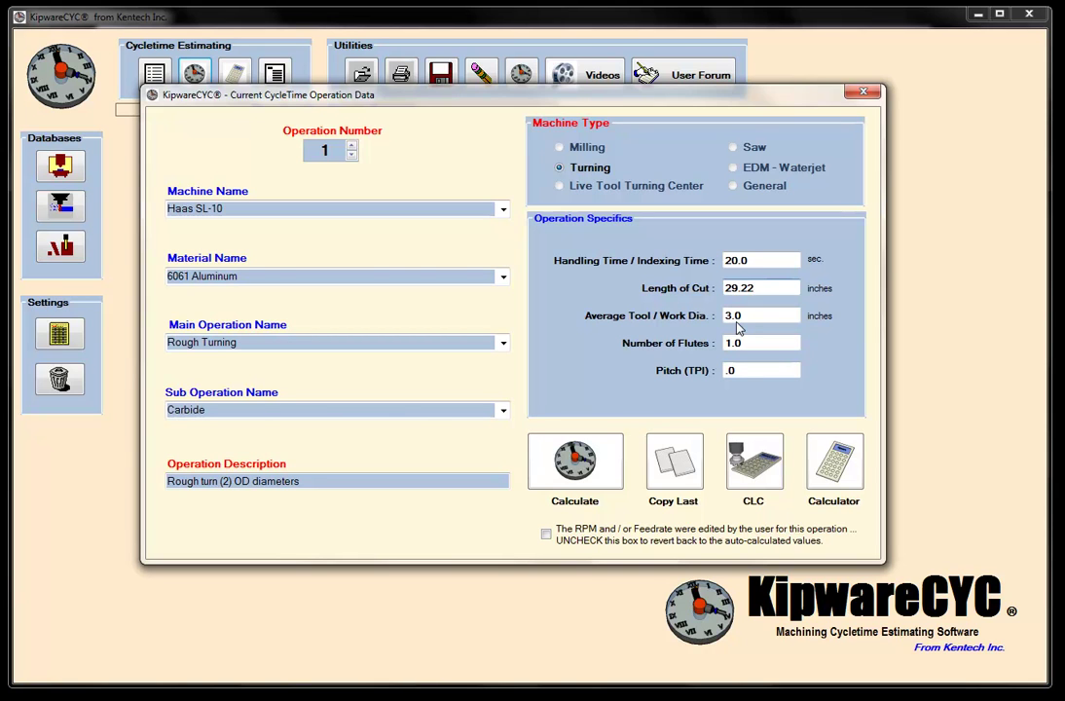
{"action": "left_click", "coordinate": [583, 484]}
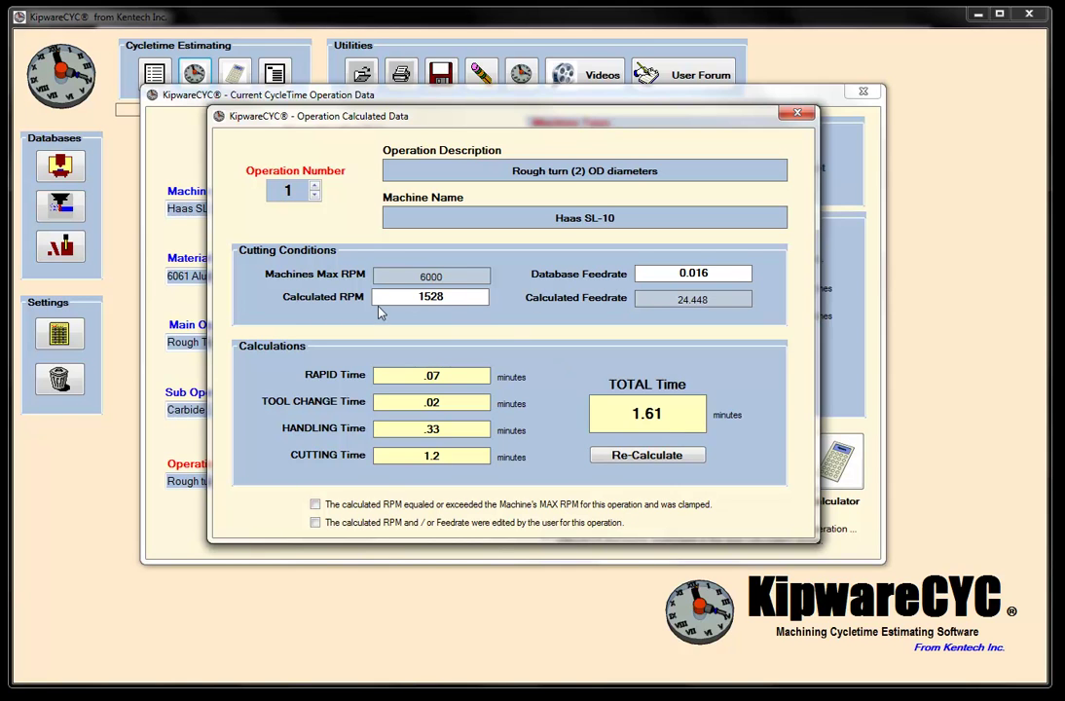
- Override the database feedrate with .008, recalculate operation 1's time and close the calculated data
{"action": "left_click_drag", "start_coordinate": [711, 274], "coordinate": [638, 282]}
{"action": "type", "text": ".008"}
{"action": "left_click", "coordinate": [641, 458]}
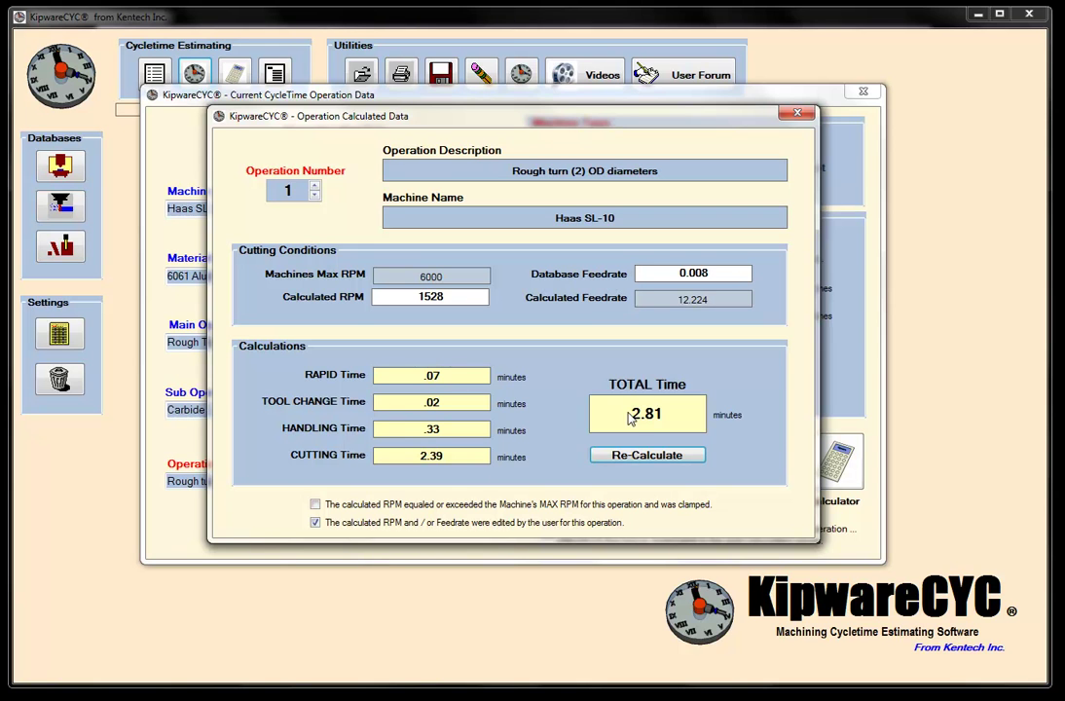
{"action": "left_click", "coordinate": [678, 98]}
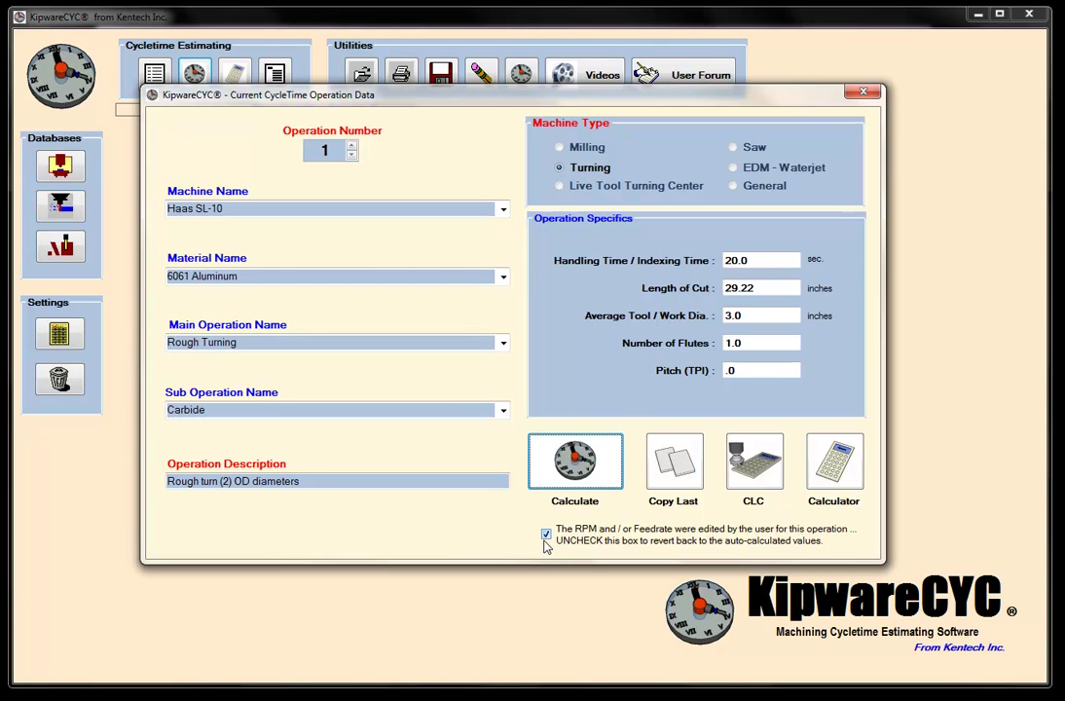
- Review the edited calculation, revert operation 1 to the auto-calculated RPM and feedrate, and calculate its time again
{"action": "left_click", "coordinate": [573, 475]}
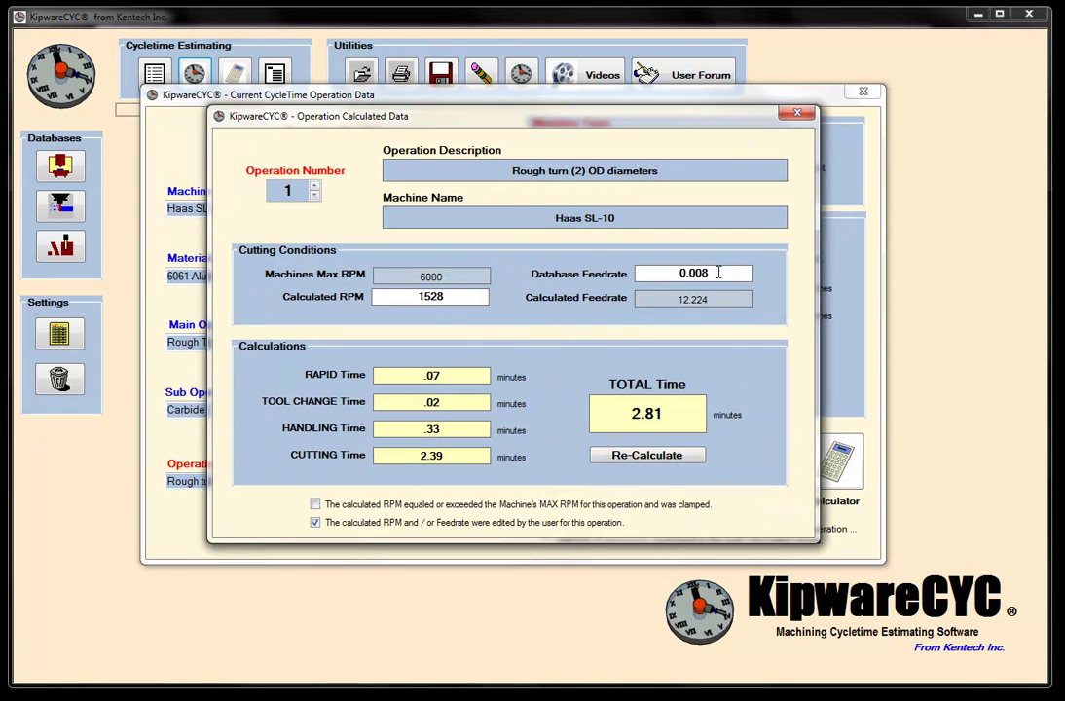
{"action": "left_click", "coordinate": [797, 115]}
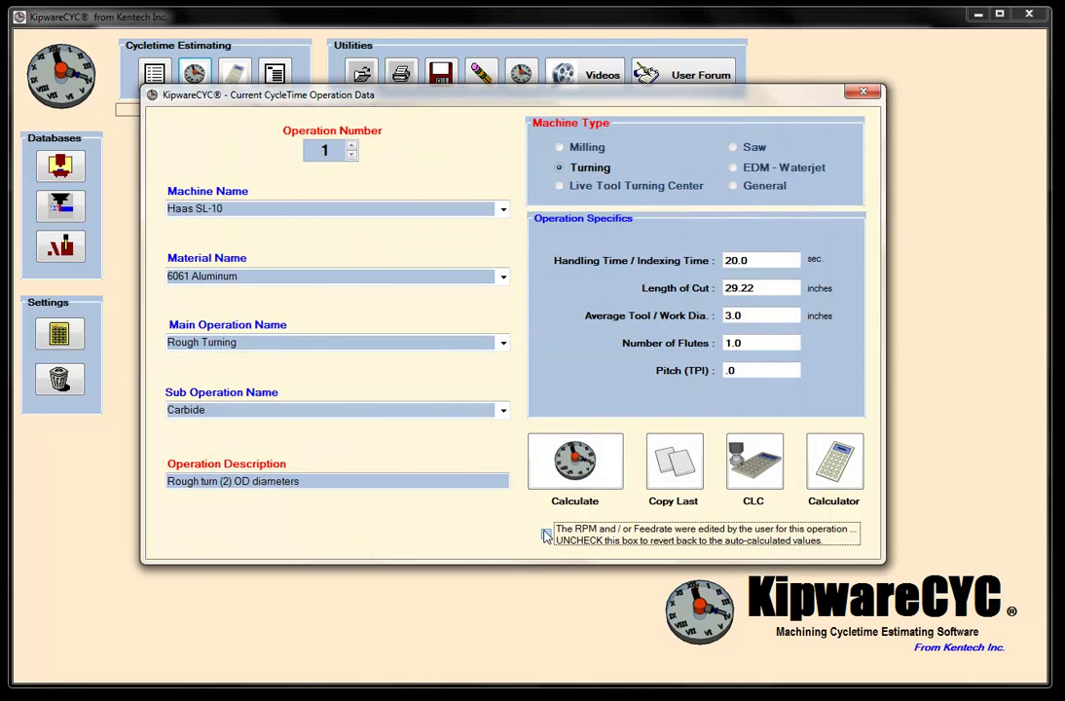
{"action": "left_click", "coordinate": [574, 461]}
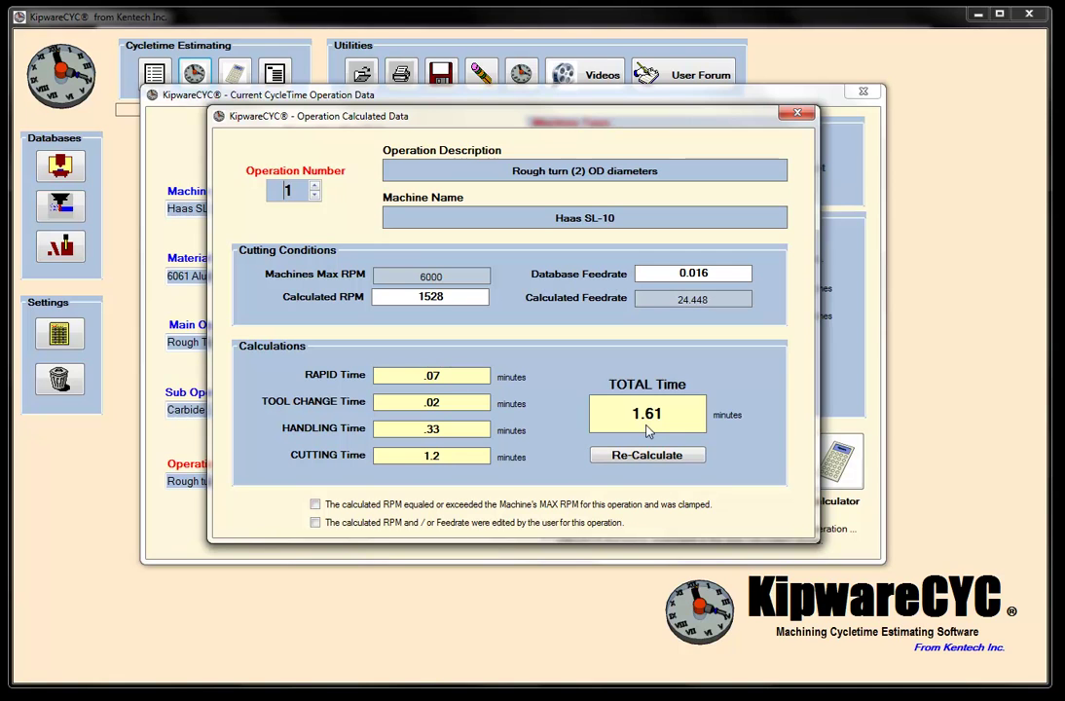
{"action": "left_click", "coordinate": [798, 114]}
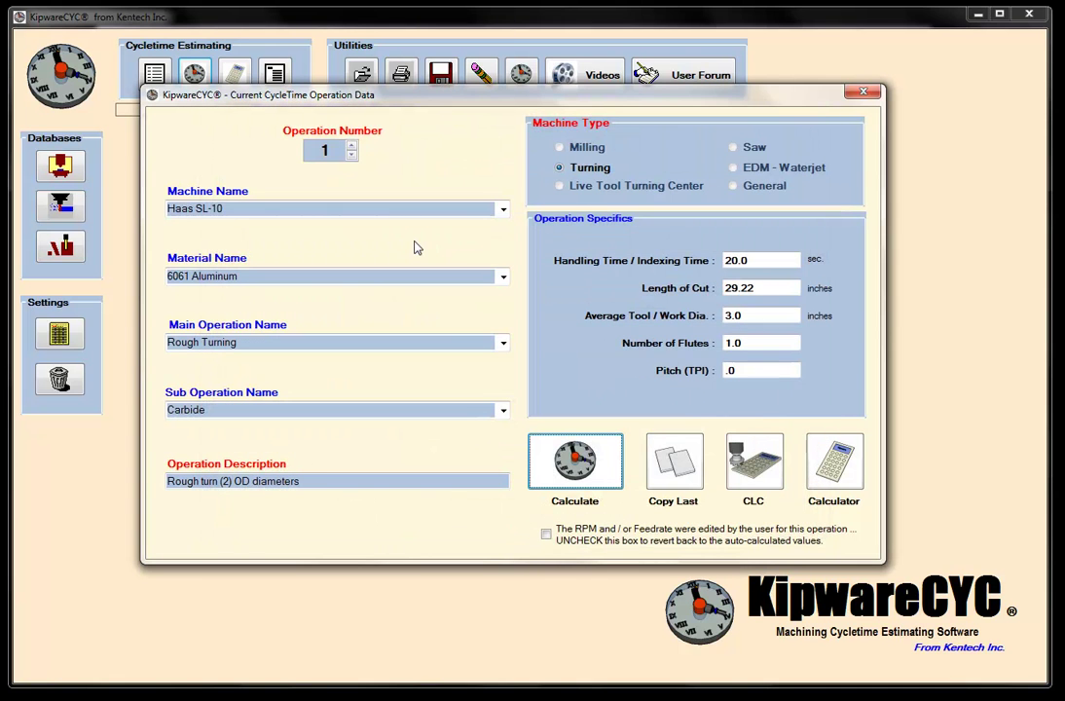